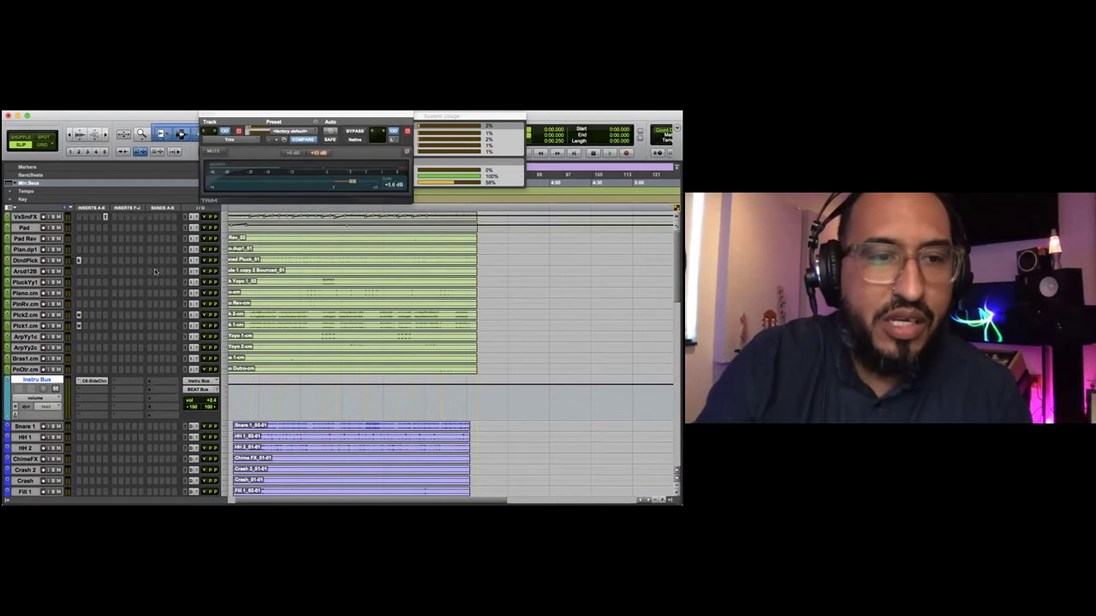
Look over the instrument, drum, effects and master tracks with their inserts, and play back the mix.
left_click(78, 317)
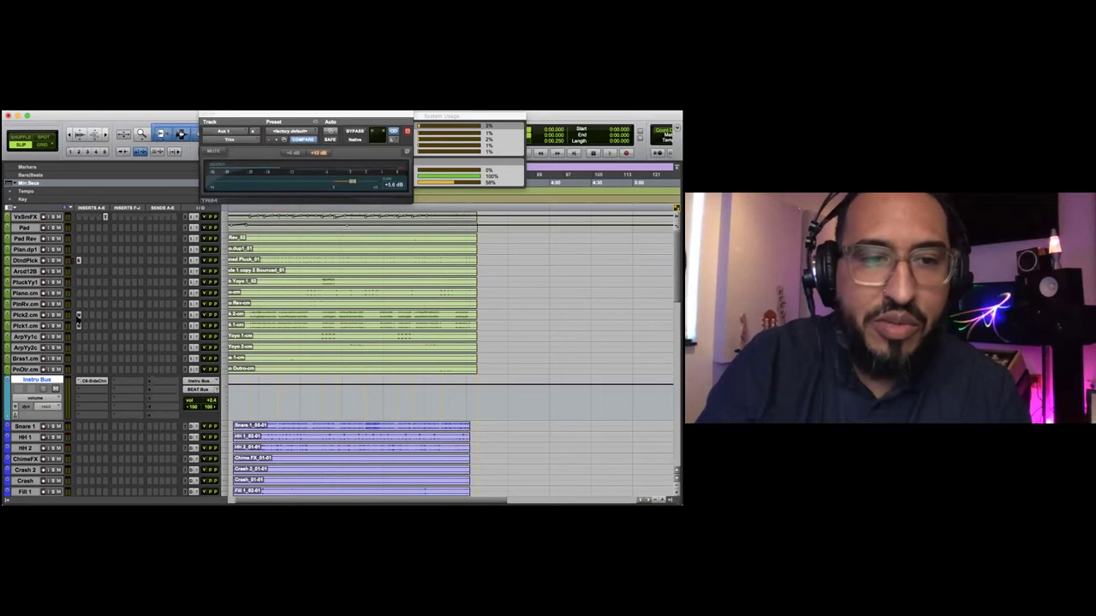
scroll(90, 317, "down", 1)
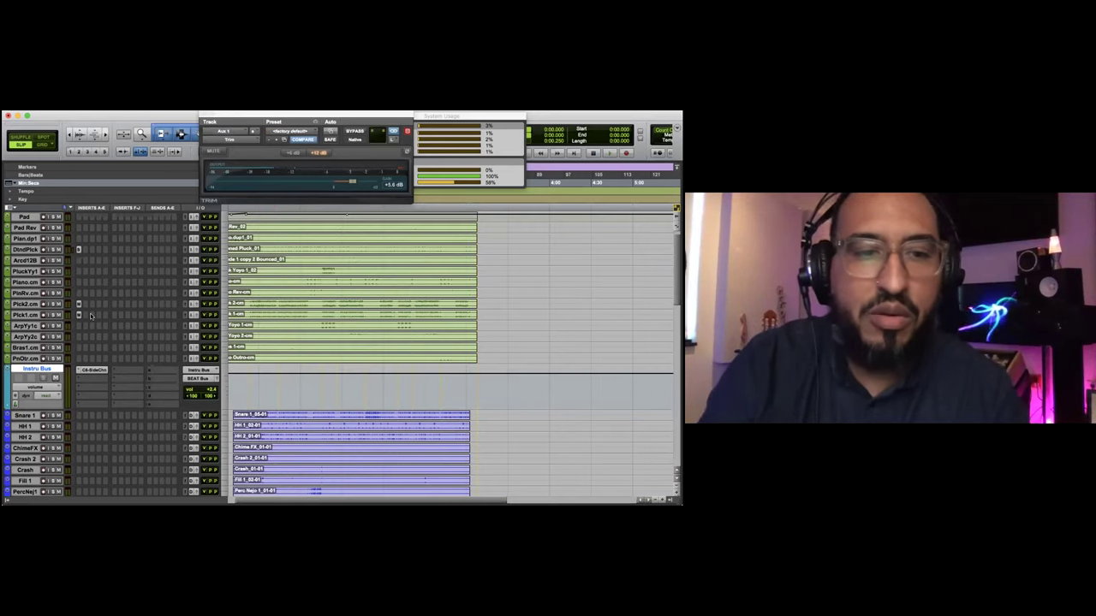
scroll(174, 380, "down", 10)
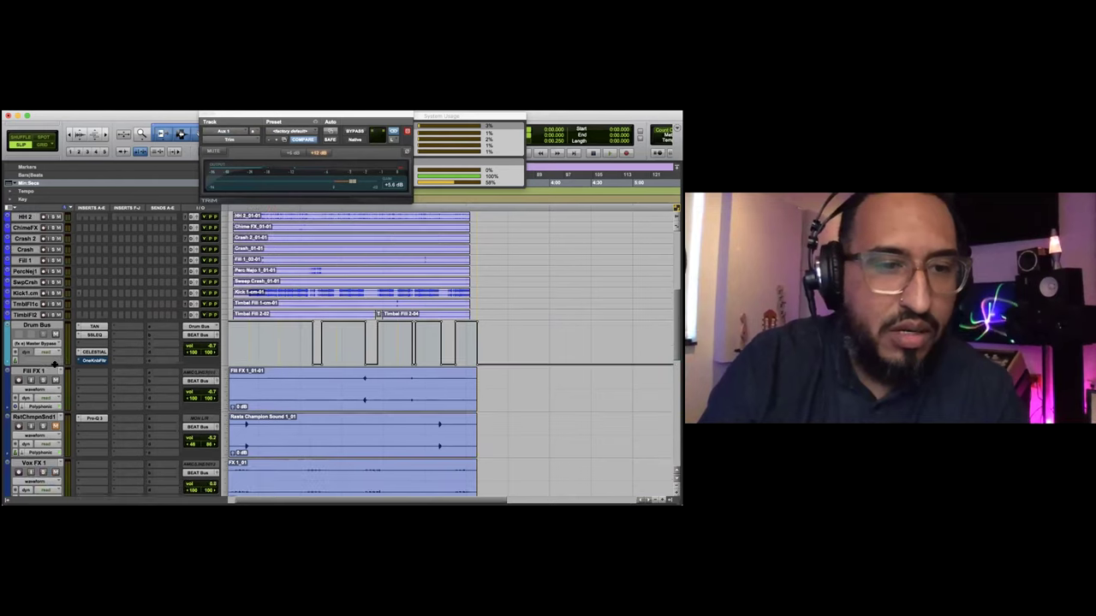
scroll(53, 334, "down", 8)
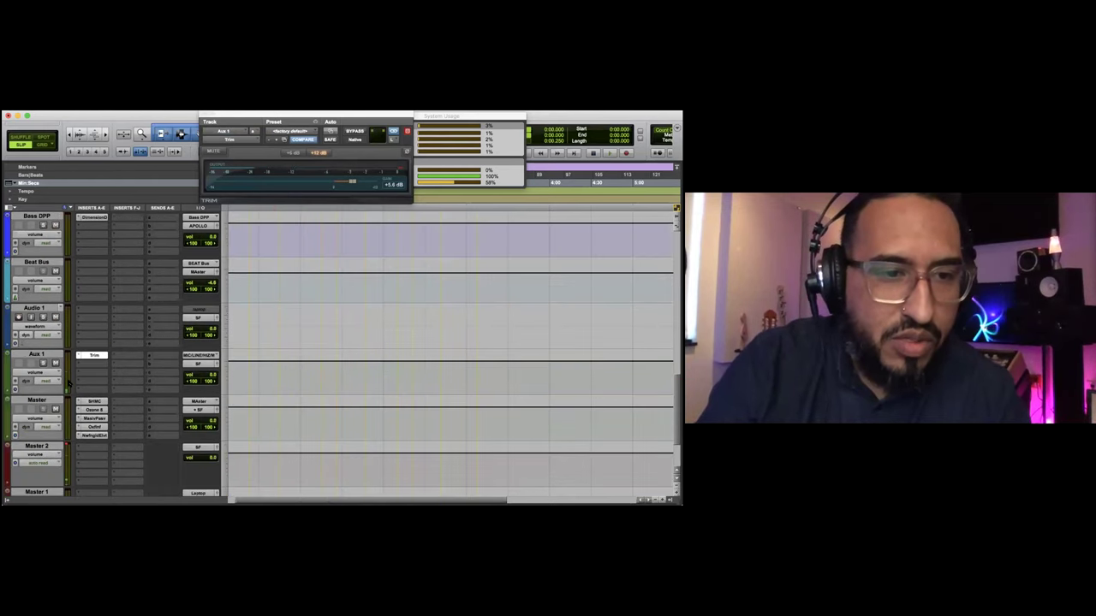
scroll(53, 433, "up", 7)
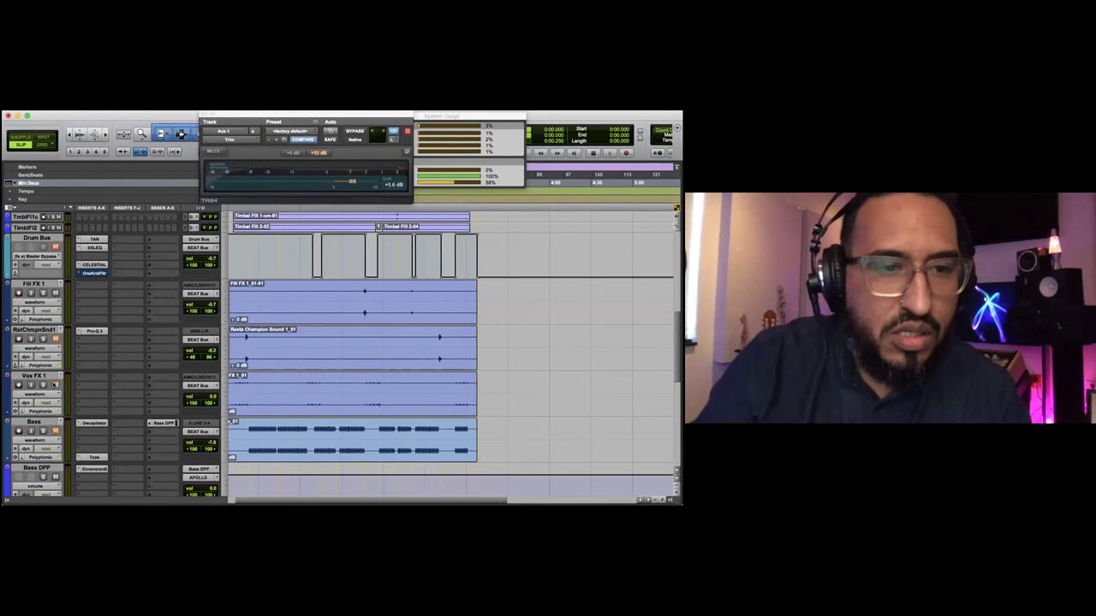
scroll(310, 360, "up", 3)
scroll(310, 361, "up", 5)
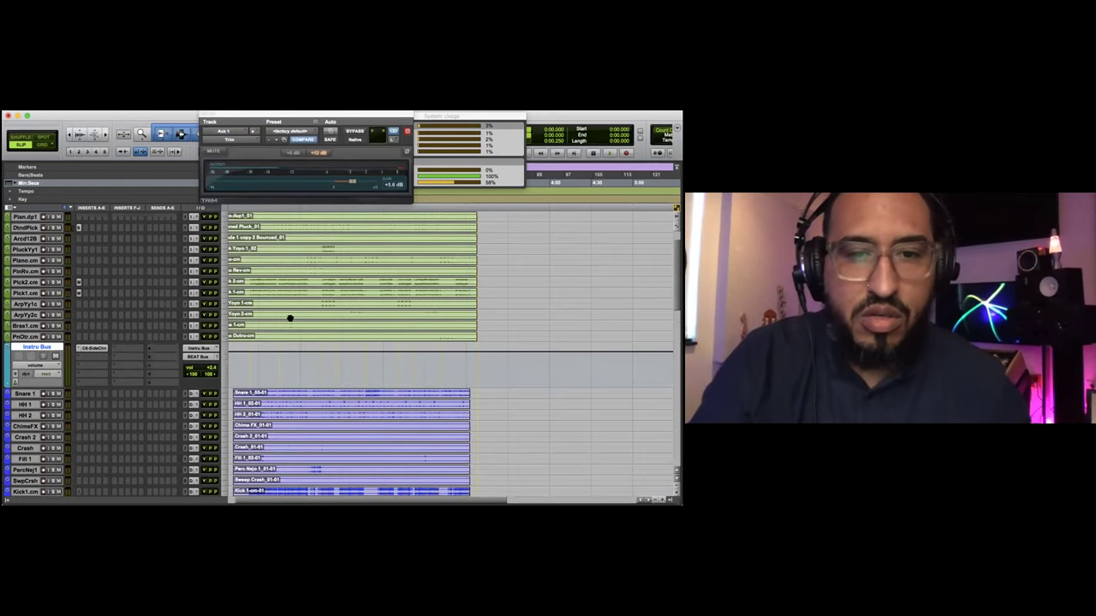
key("space")
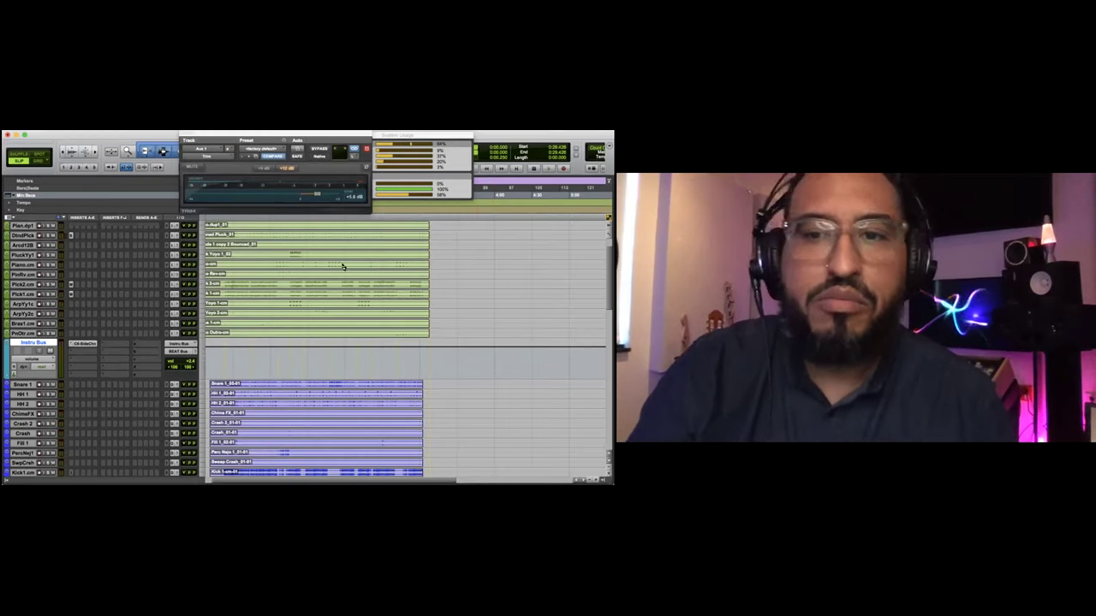
Examine the C6-SideChain multiband compressor on the Instru Bus and close its window.
scroll(143, 376, "down", 2)
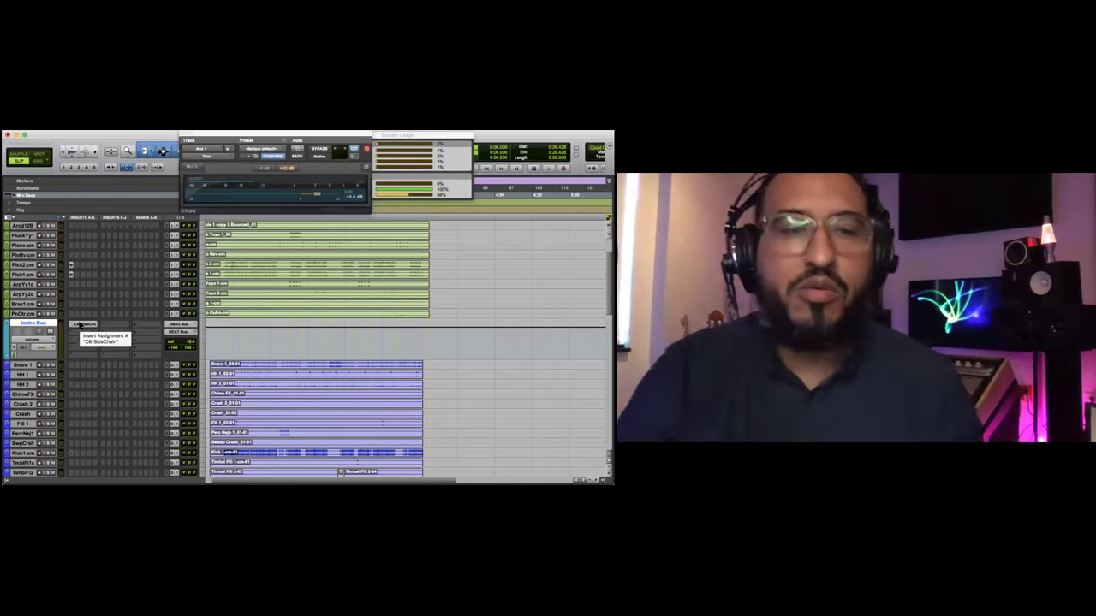
left_click(80, 324)
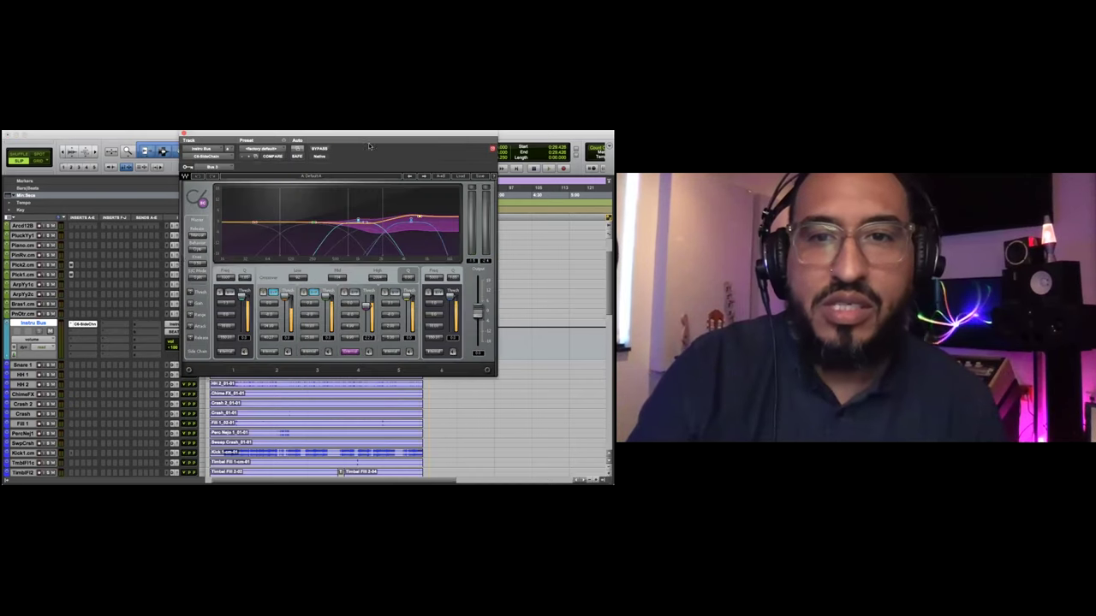
left_click_drag(399, 140, 286, 139)
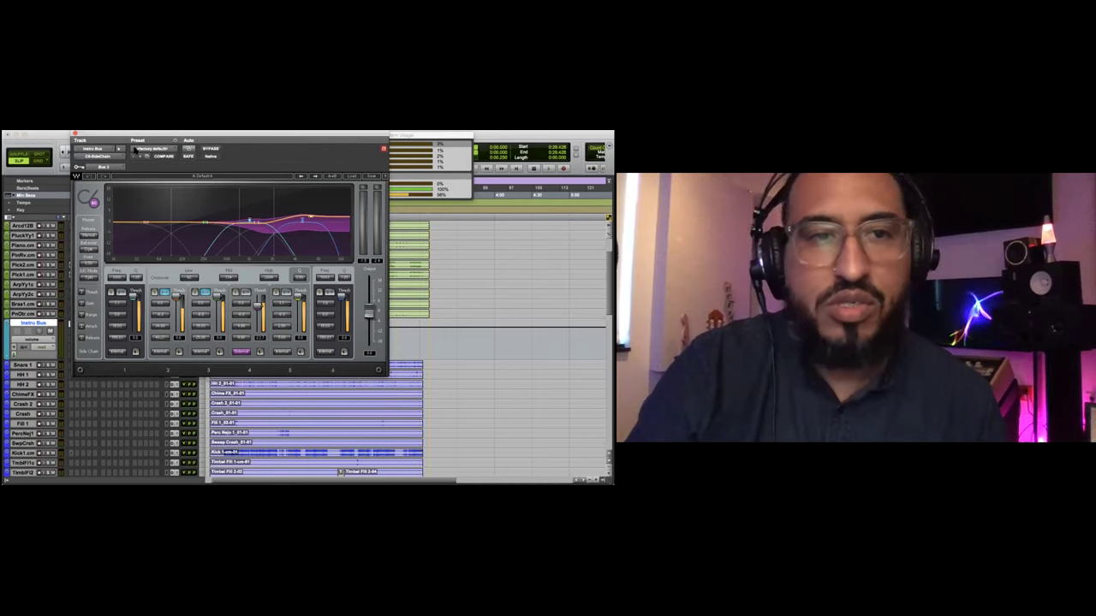
left_click_drag(113, 137, 159, 137)
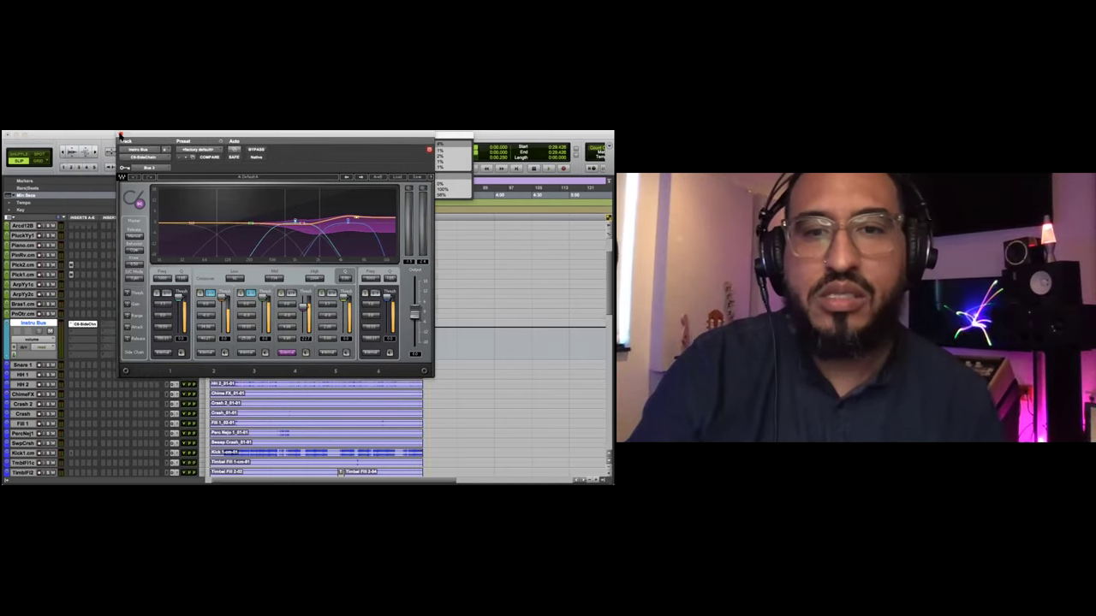
left_click(121, 134)
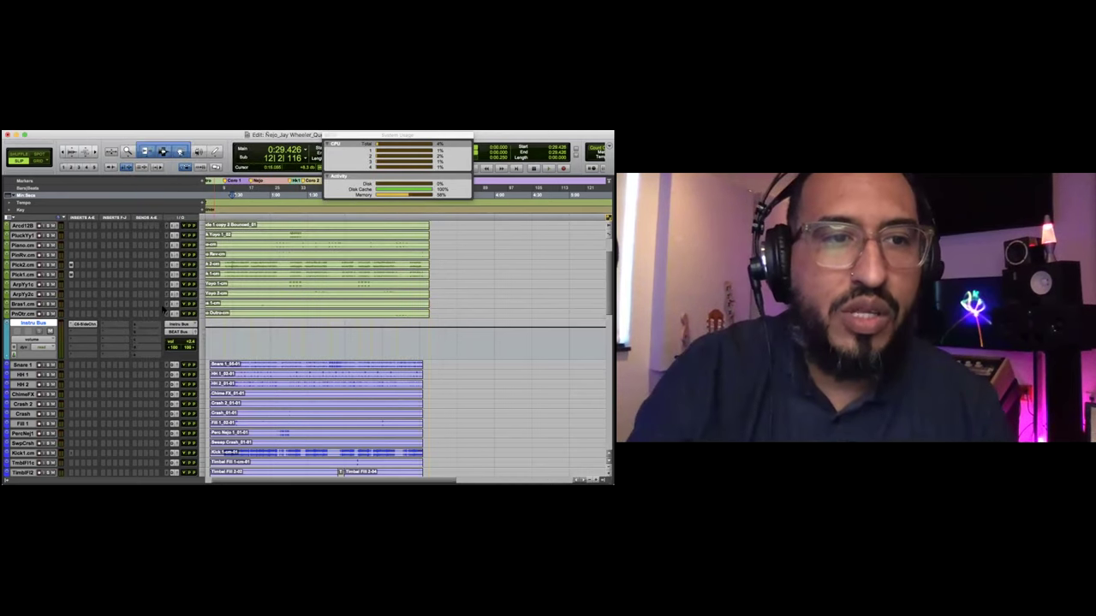
Examine the bypassed OneKnob Filter on the Drum Bus and close its window.
scroll(212, 315, "down", 5)
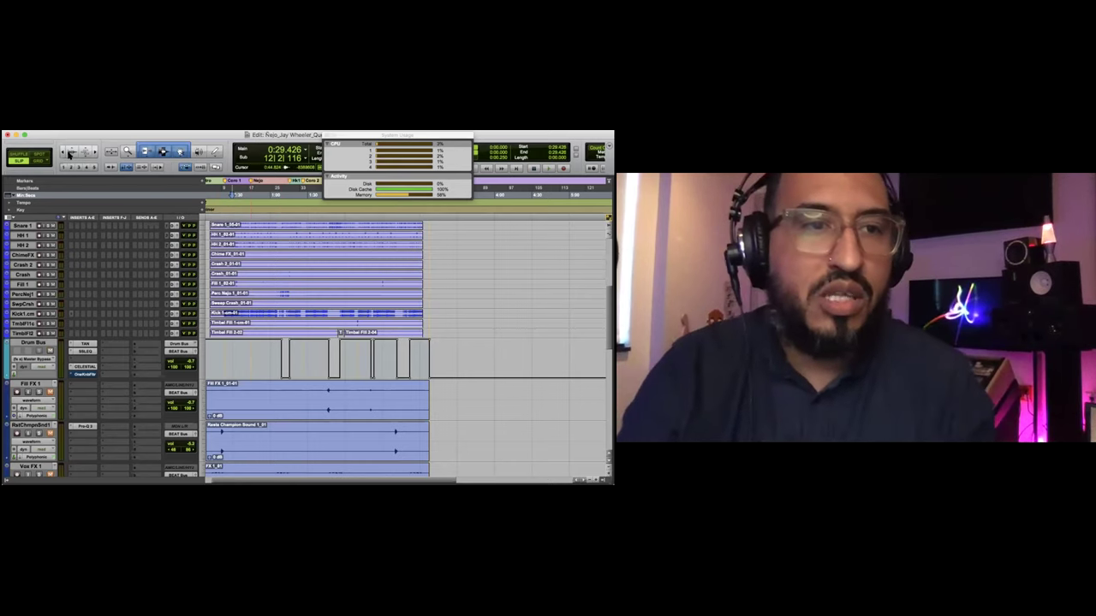
key("super+Tab")
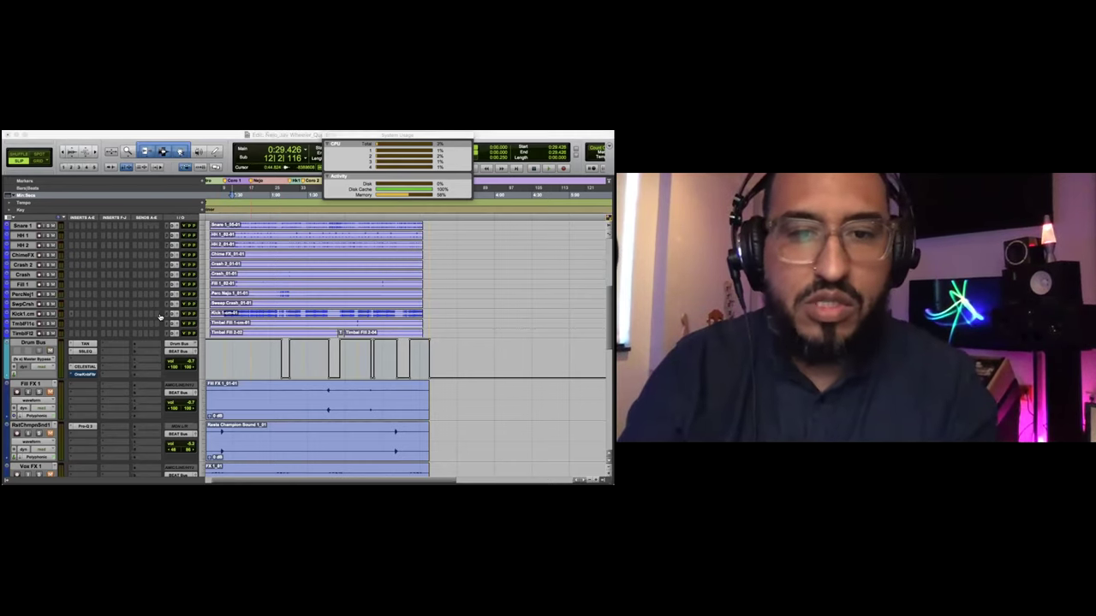
scroll(305, 370, "down", 1)
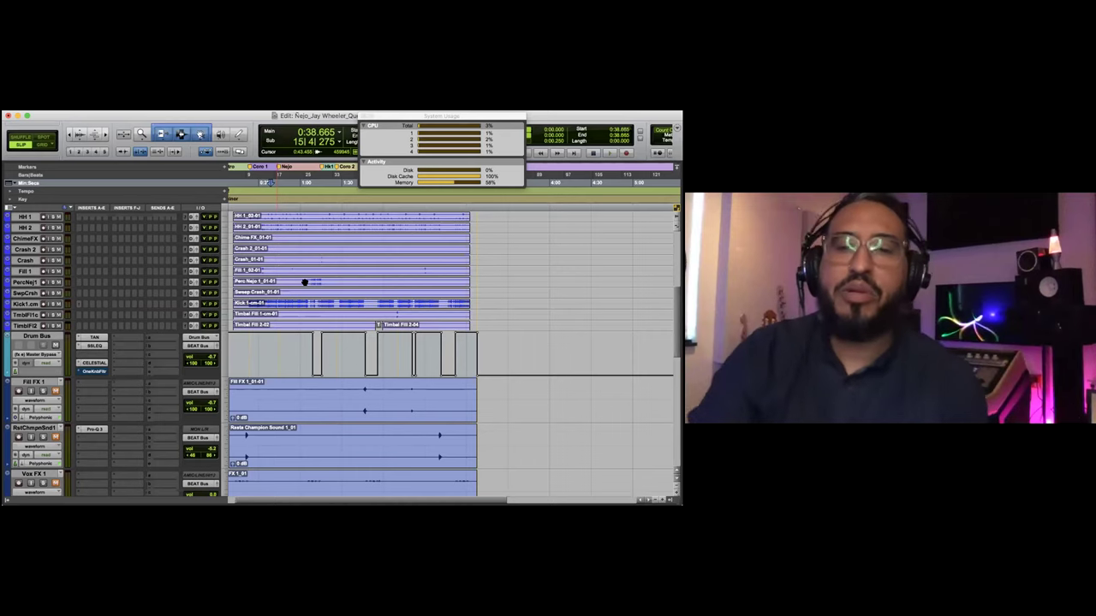
left_click(93, 372)
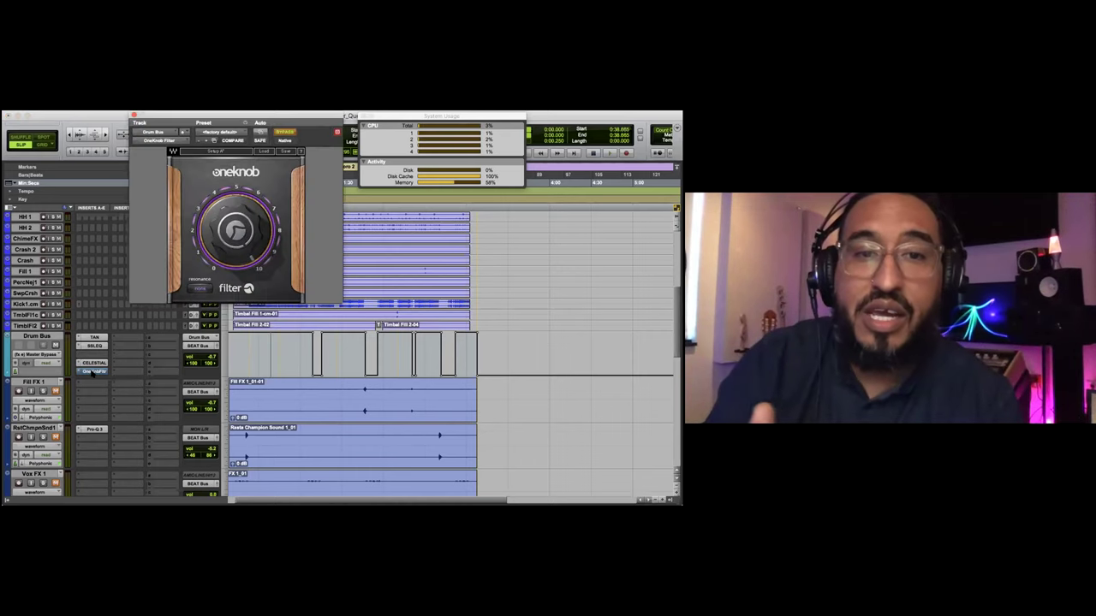
left_click(134, 115)
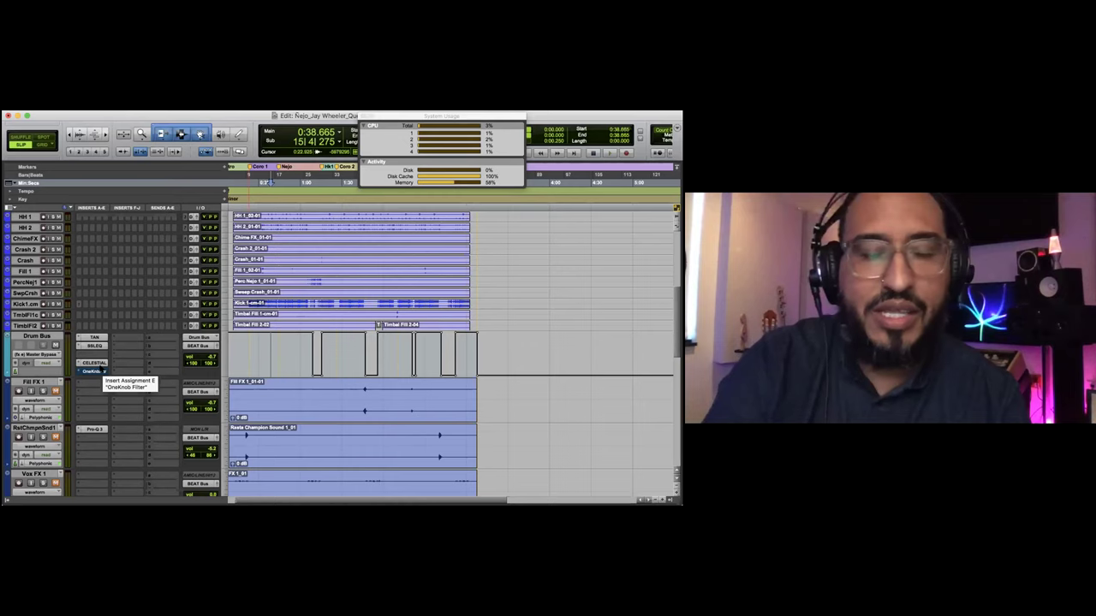
left_click(100, 371)
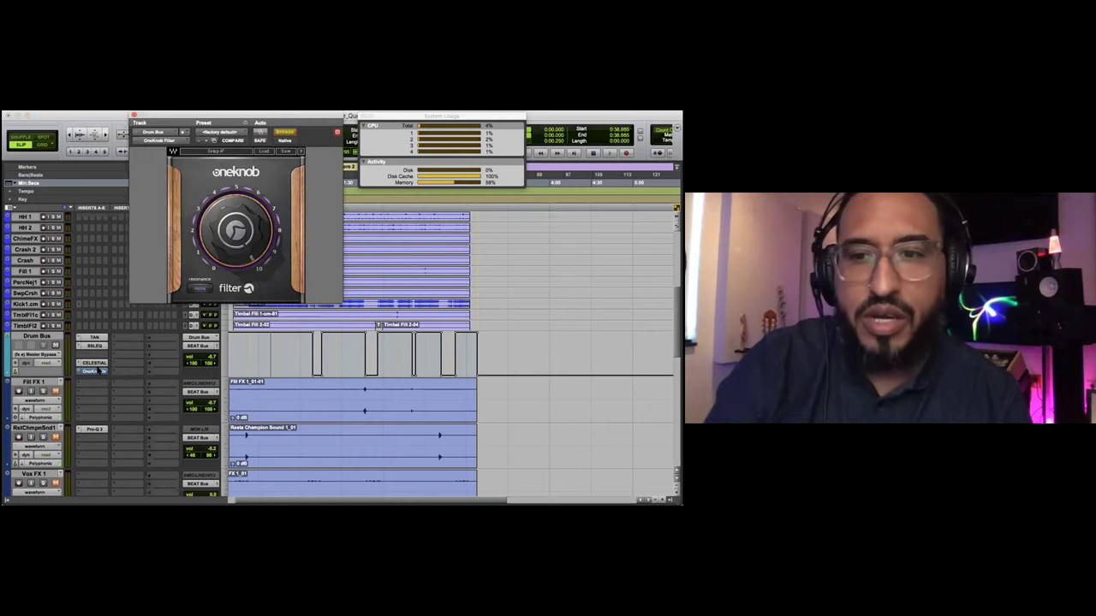
left_click(133, 115)
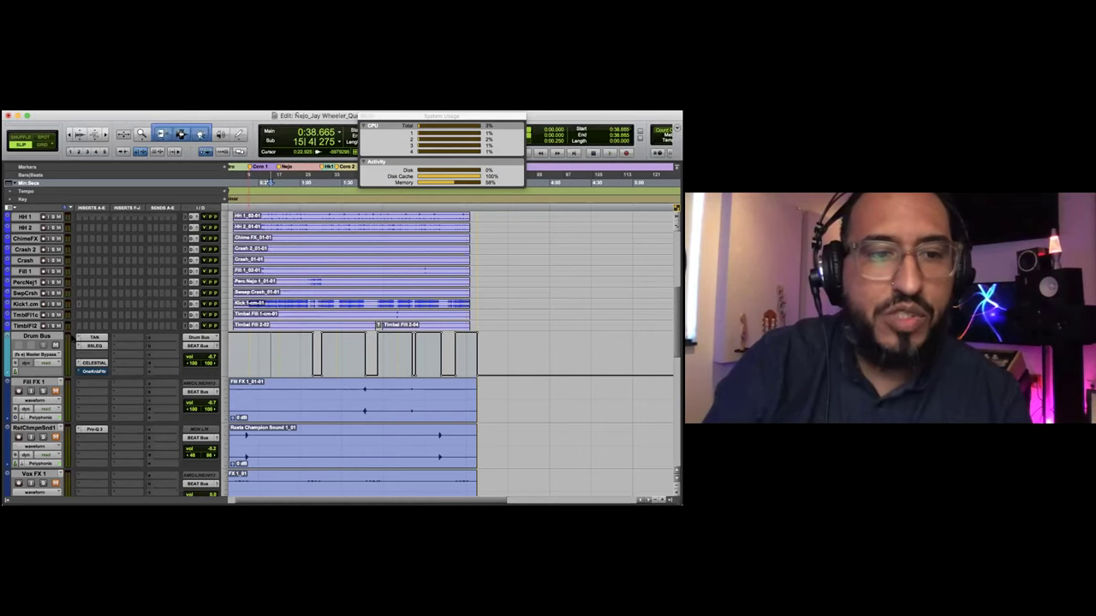
Open the TAN compressor on the Drum Bus and compare the drums with it active and bypassed during playback.
left_click(94, 338)
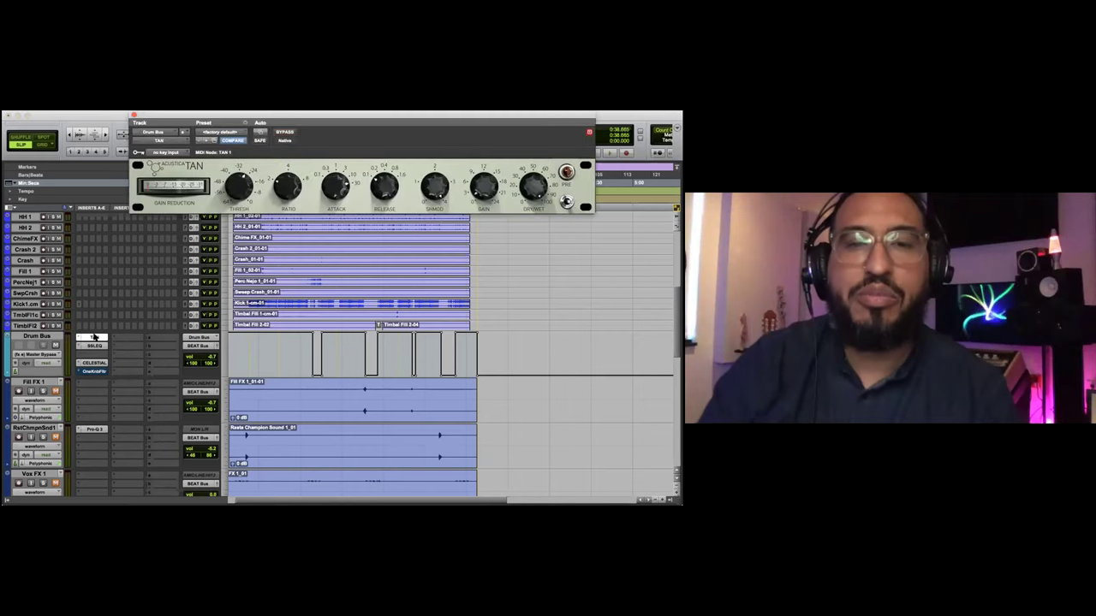
left_click_drag(175, 115, 109, 115)
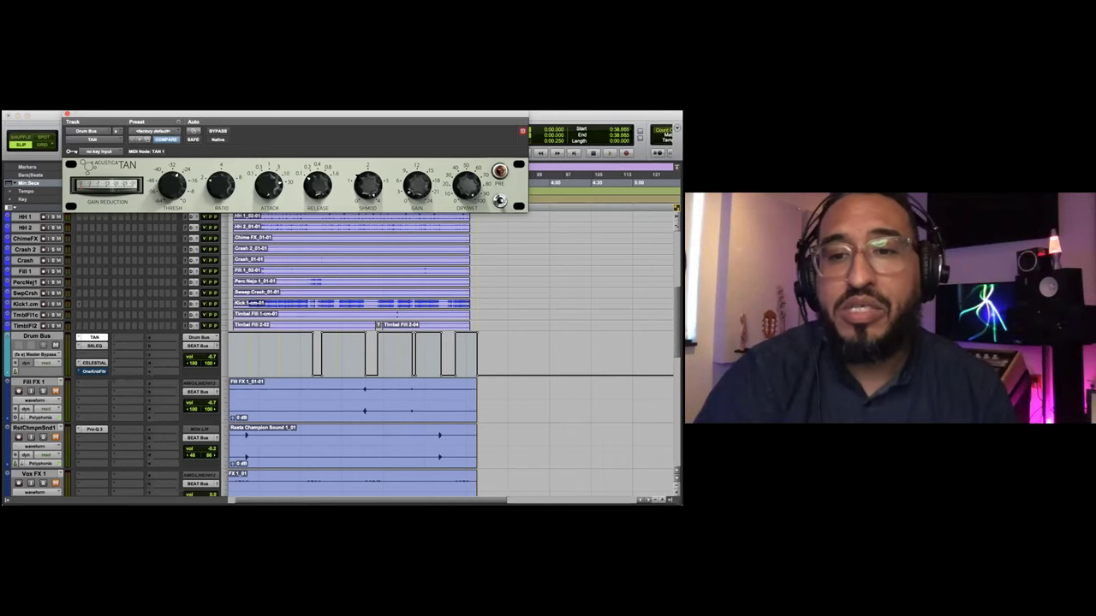
left_click(256, 303)
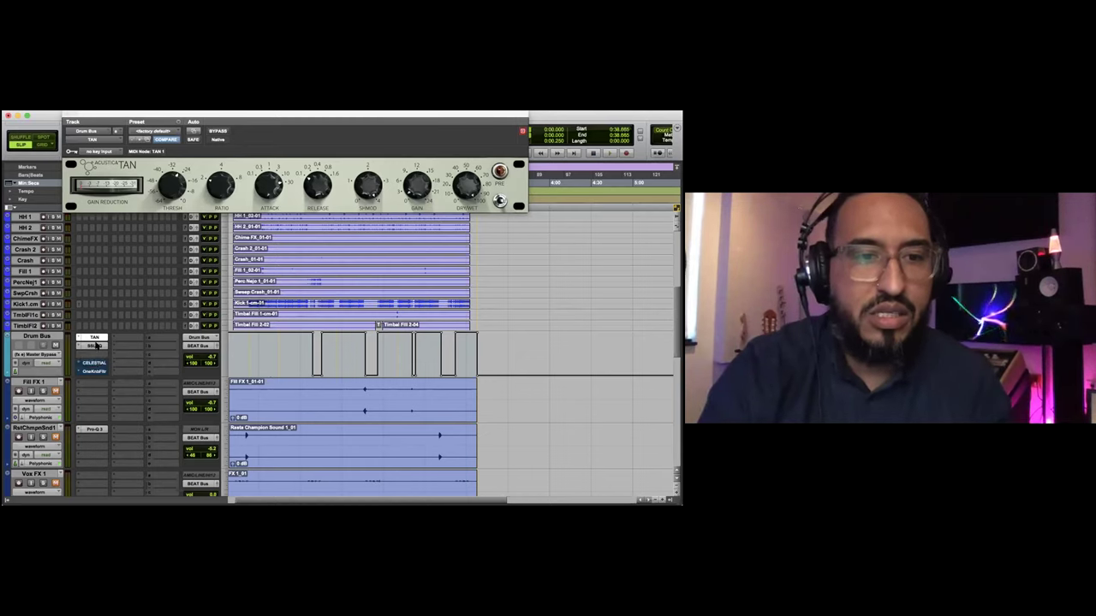
key("space")
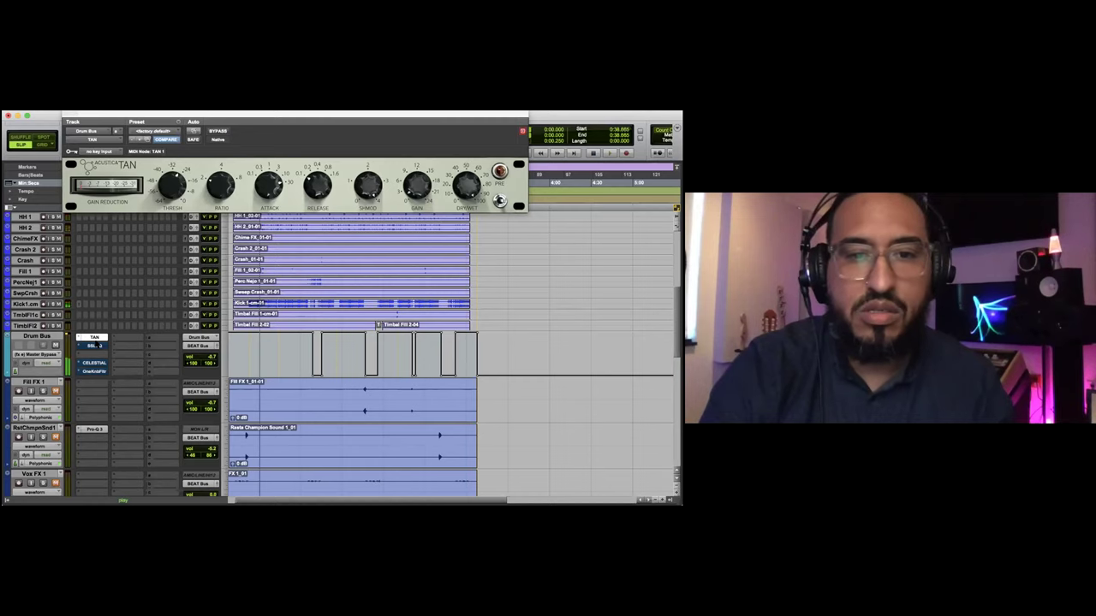
left_click(218, 133)
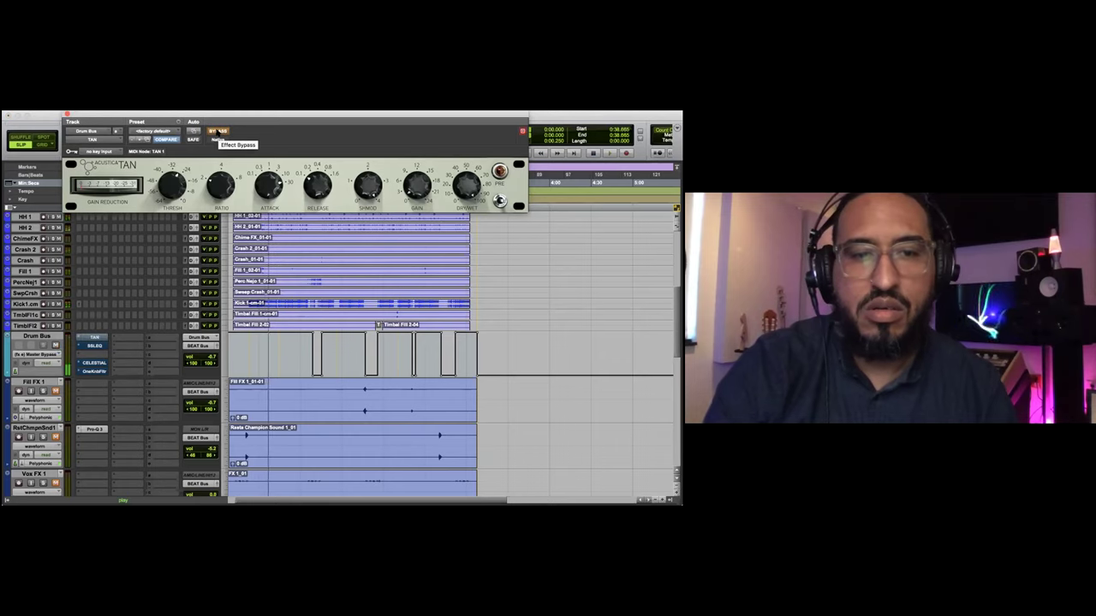
left_click(218, 134)
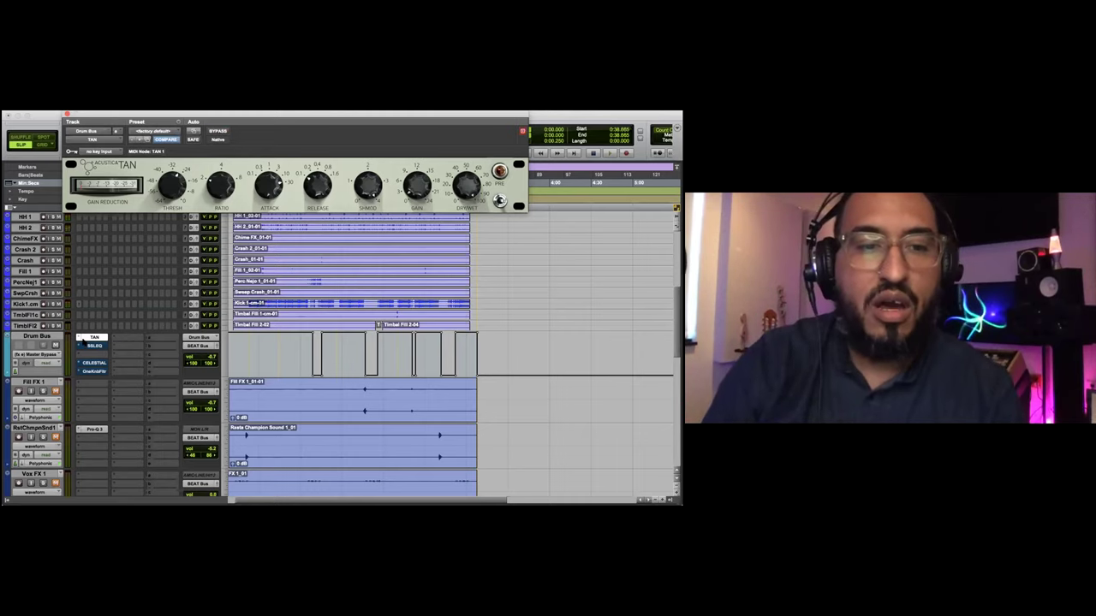
Take the SSLEQ on the Drum Bus out of bypass, review its settings and close its window.
left_click(89, 346)
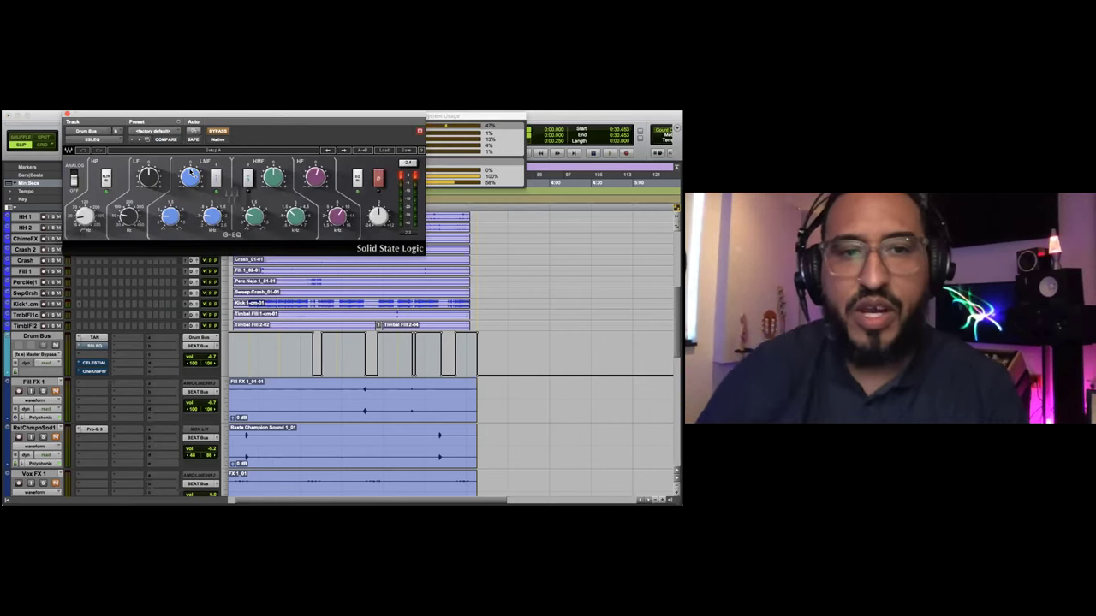
mouse_move(191, 174)
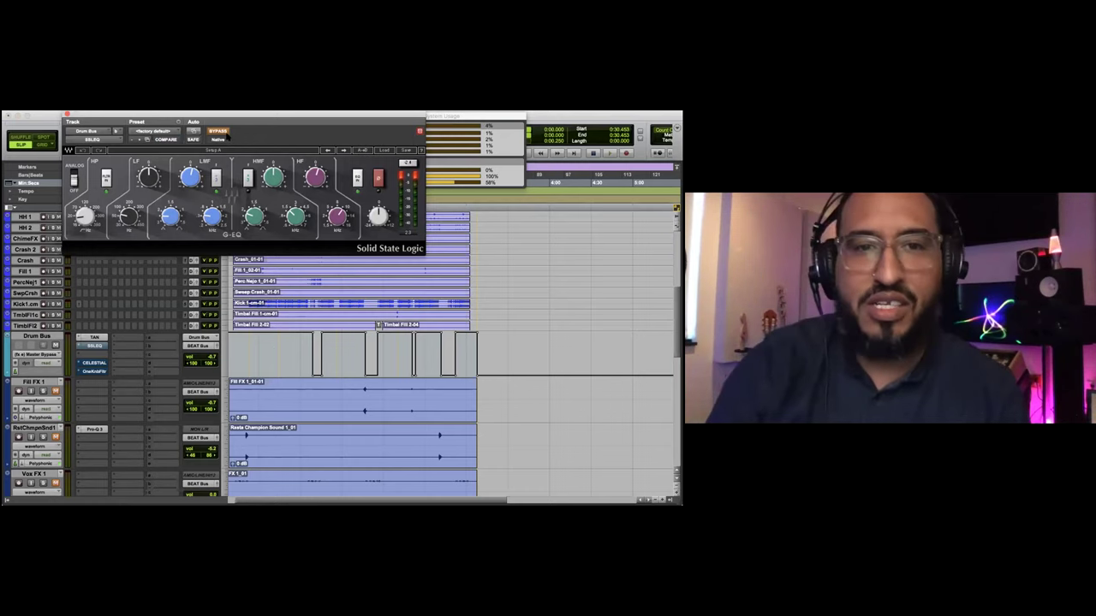
left_click(220, 131)
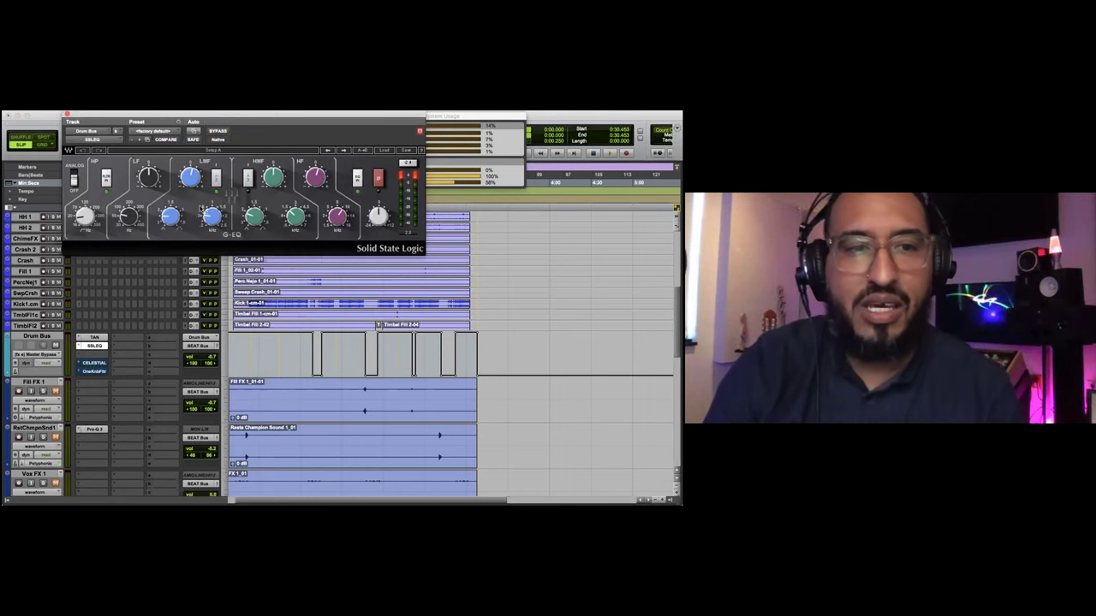
left_click_drag(158, 115, 234, 117)
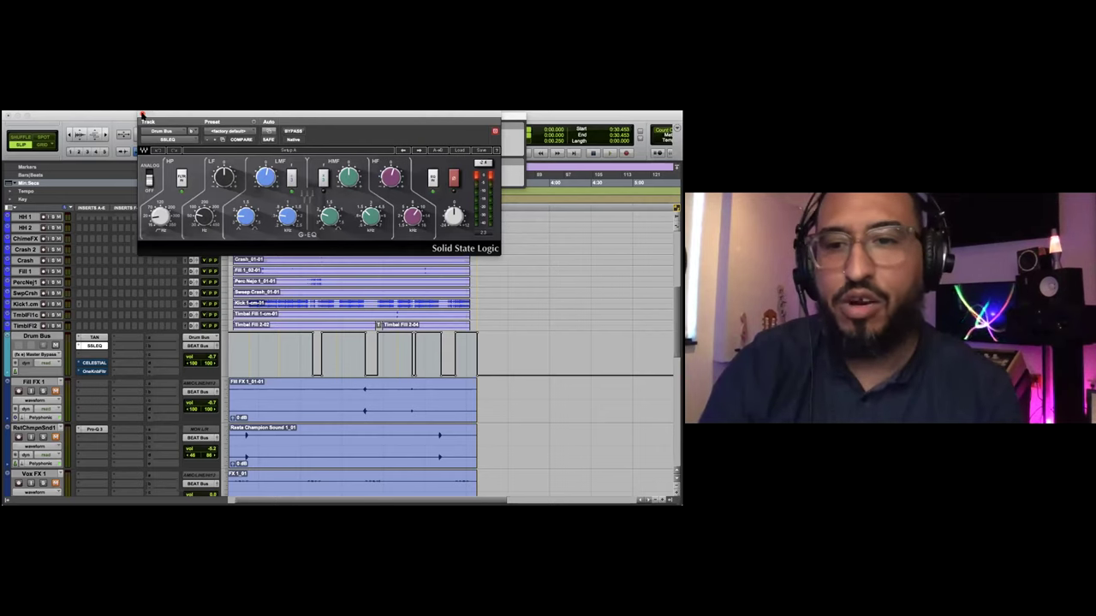
left_click(142, 115)
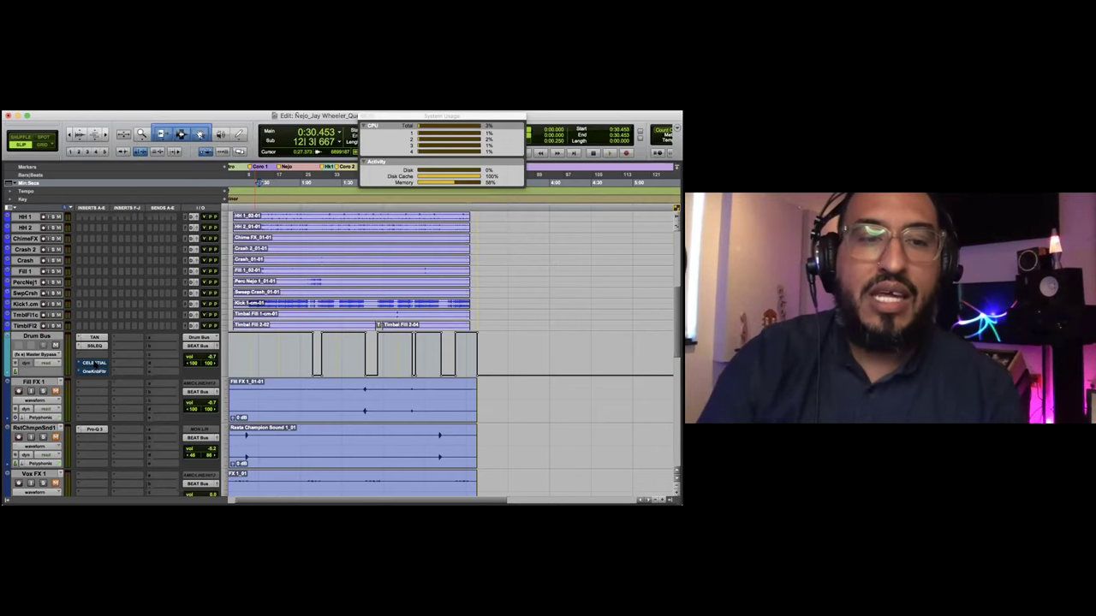
Open the Celestial Master Bus processor on the Drum Bus, take it out of bypass and move its window clear of the timeline rulers.
left_click(94, 363)
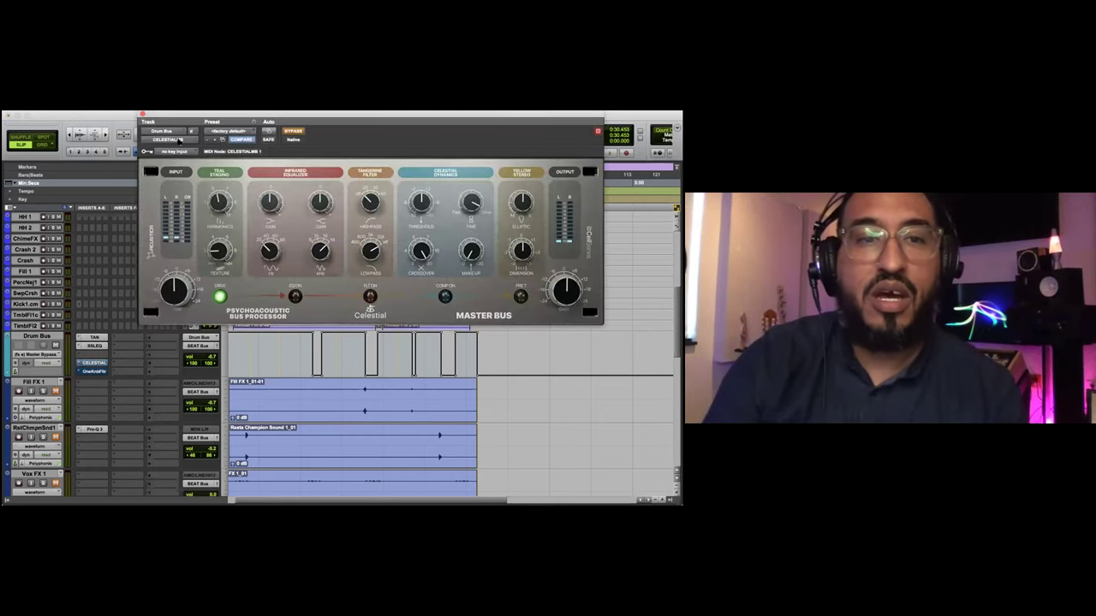
left_click_drag(276, 137, 203, 251)
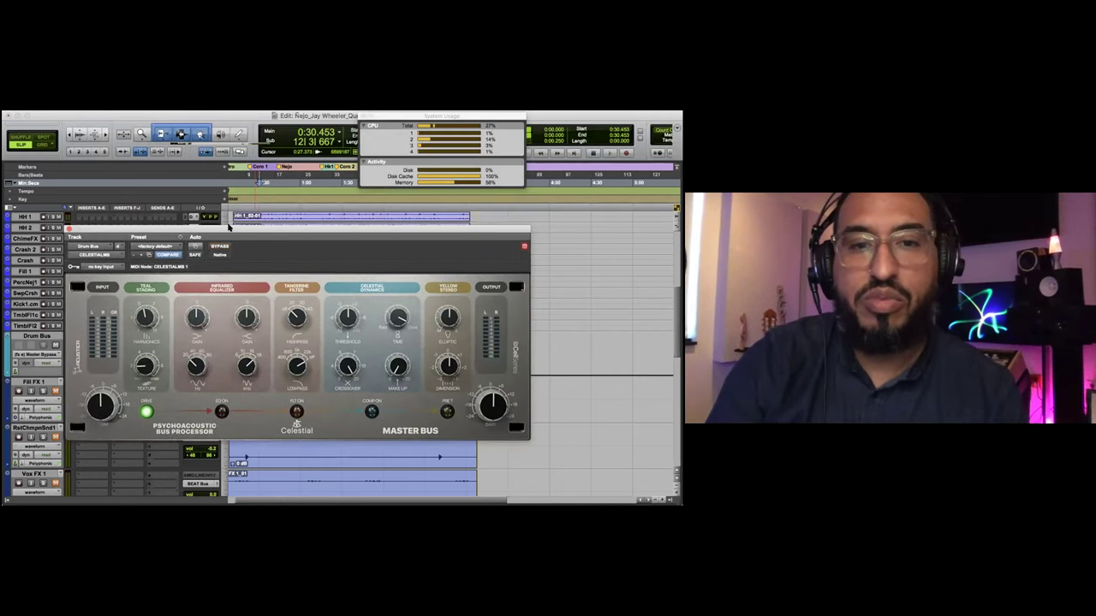
left_click_drag(222, 229, 217, 236)
left_click_drag(187, 244, 255, 268)
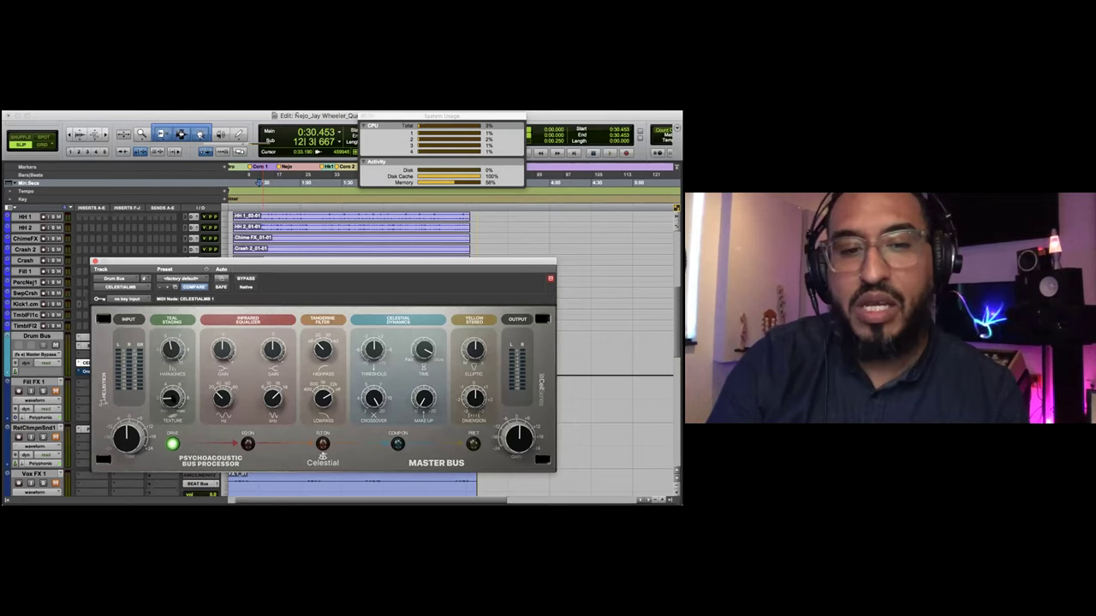
Play the drums from about 0:40 with Celestial active and bypassed, leave it active, close its window and stop playback.
left_click(271, 232)
key("space")
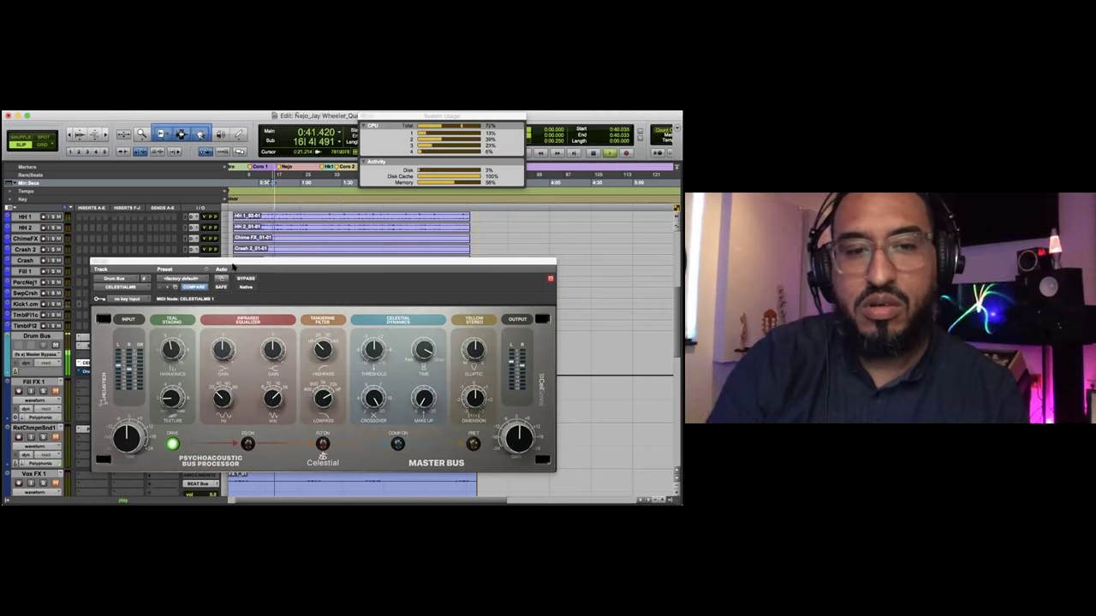
left_click(245, 279)
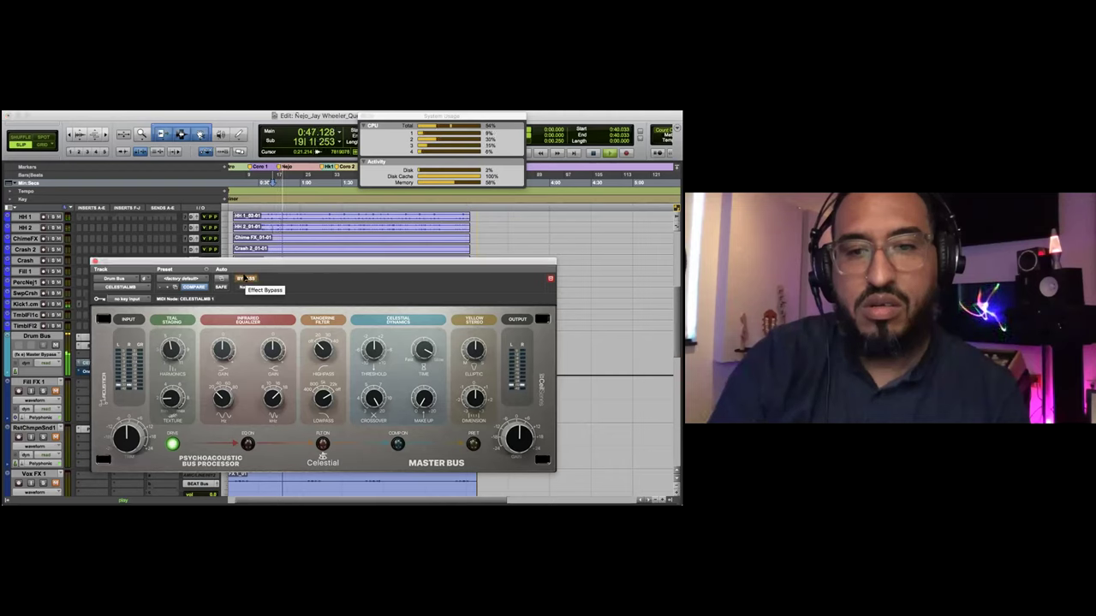
left_click(245, 279)
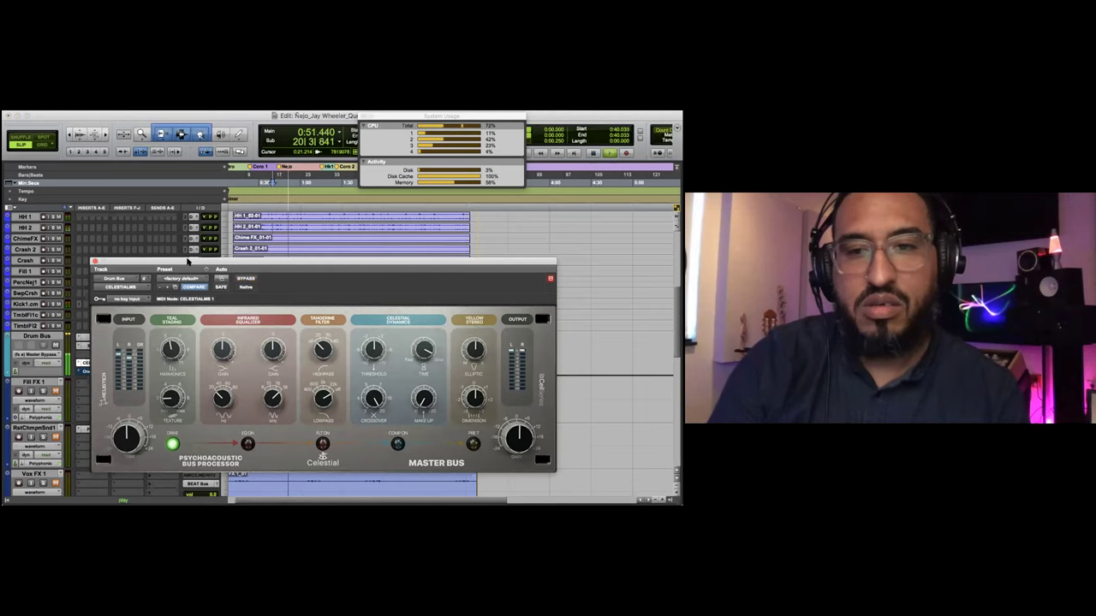
left_click(95, 261)
key("space")
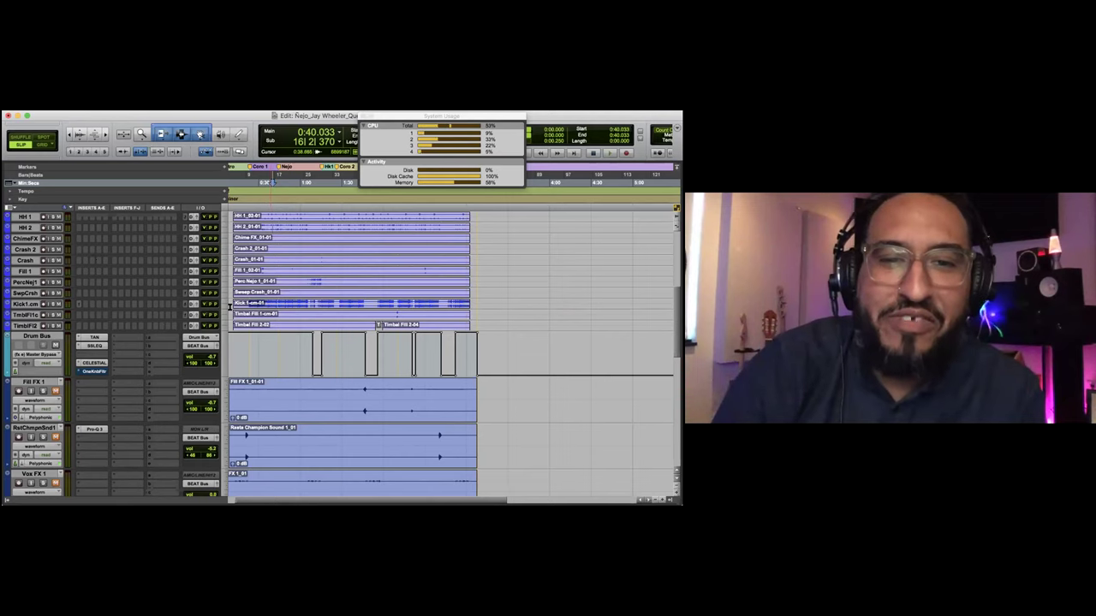
Look over the tracks below the Drum Bus, from Fill FX 1 and Bass down to the Beat Bus.
scroll(229, 307, "down", 3)
scroll(229, 307, "down", 2)
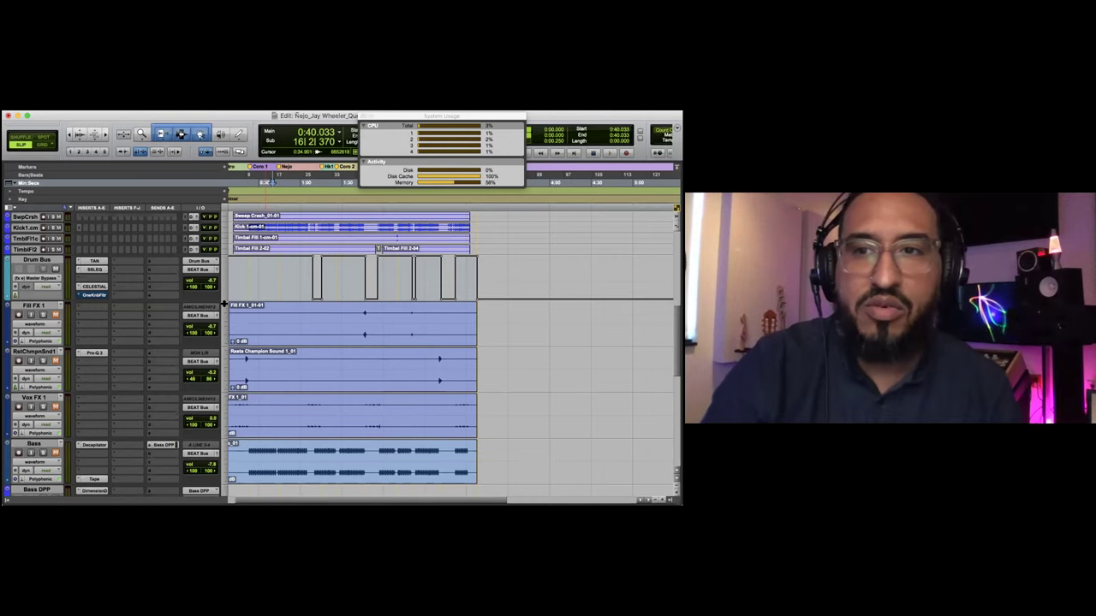
scroll(186, 351, "down", 10)
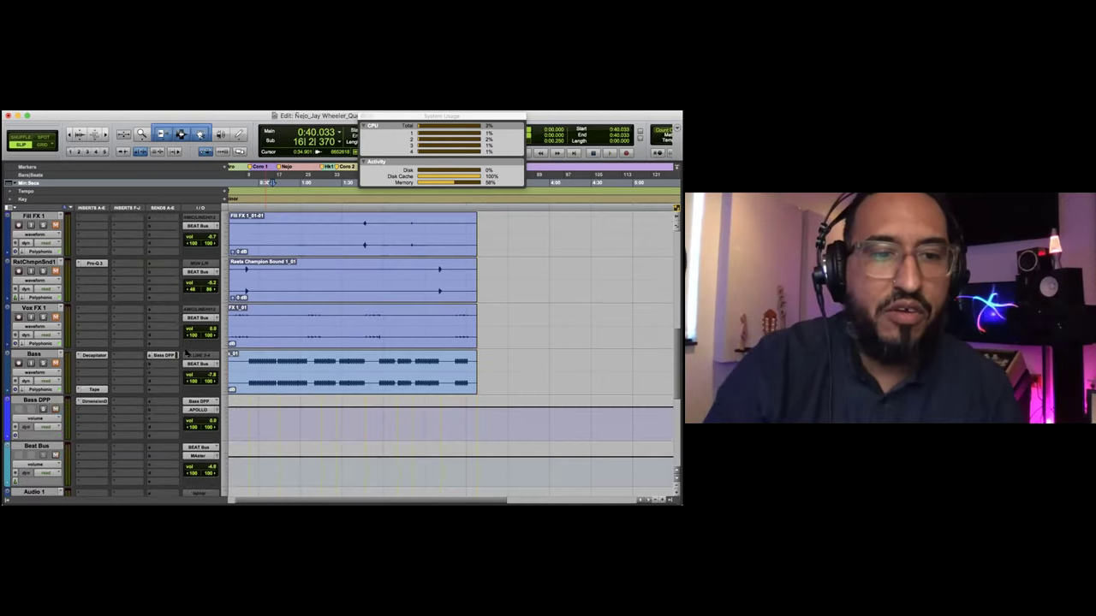
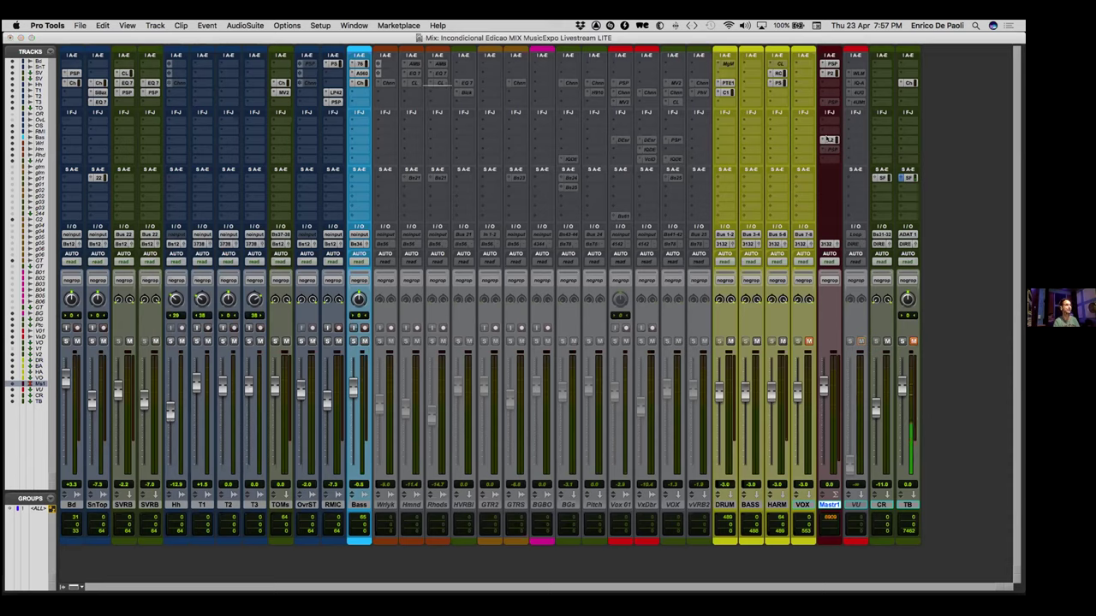
Examine the L2 Ultramaximizer on the Master 1 track of the Incondicional mix session and close its window.
left_click(828, 140)
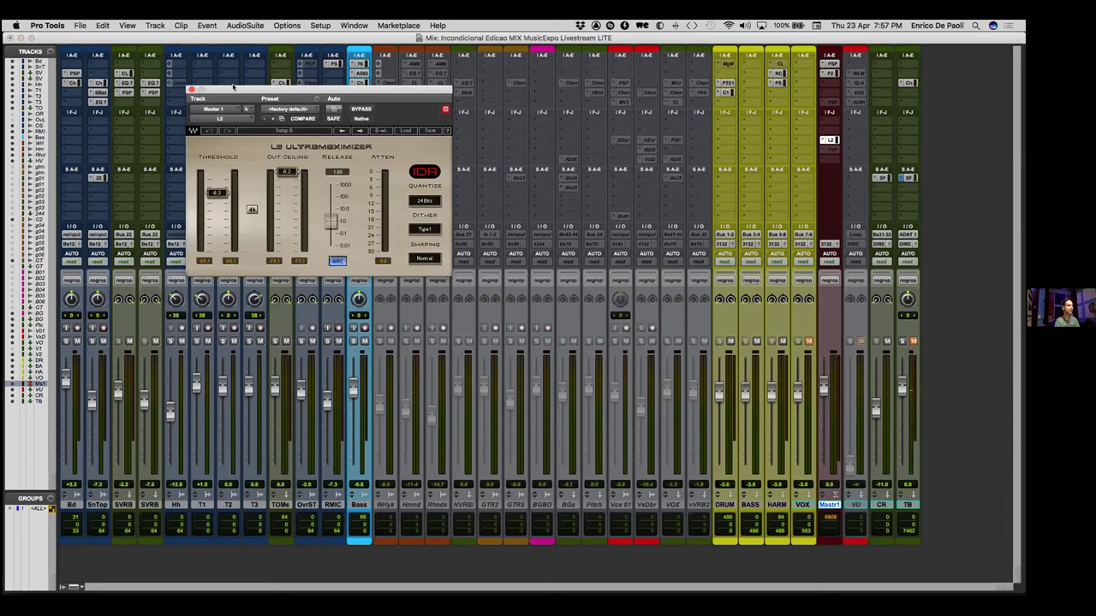
left_click_drag(431, 126, 628, 165)
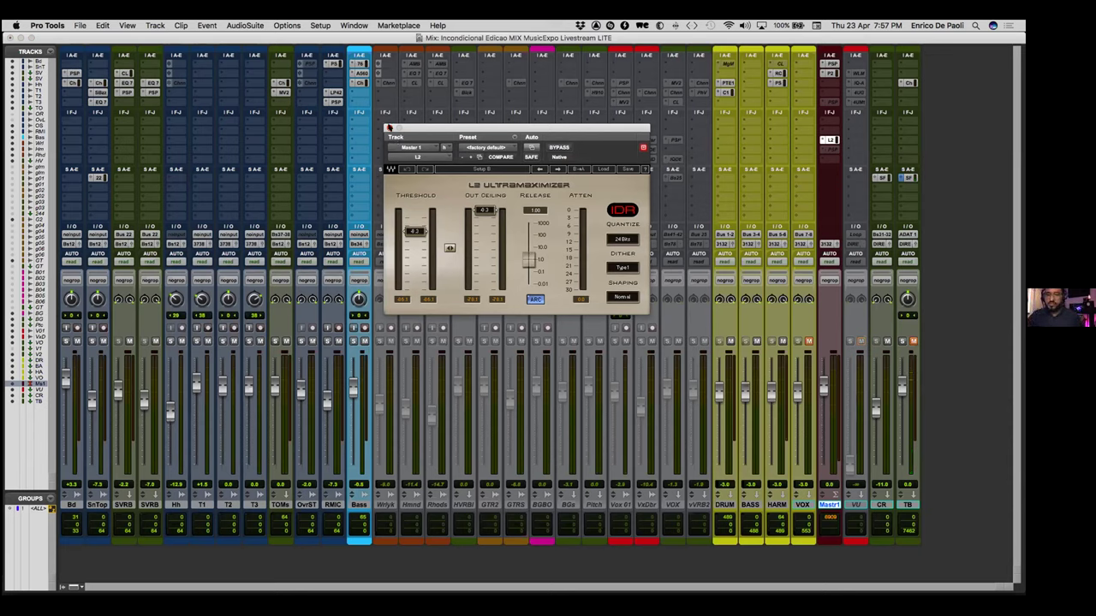
left_click(388, 128)
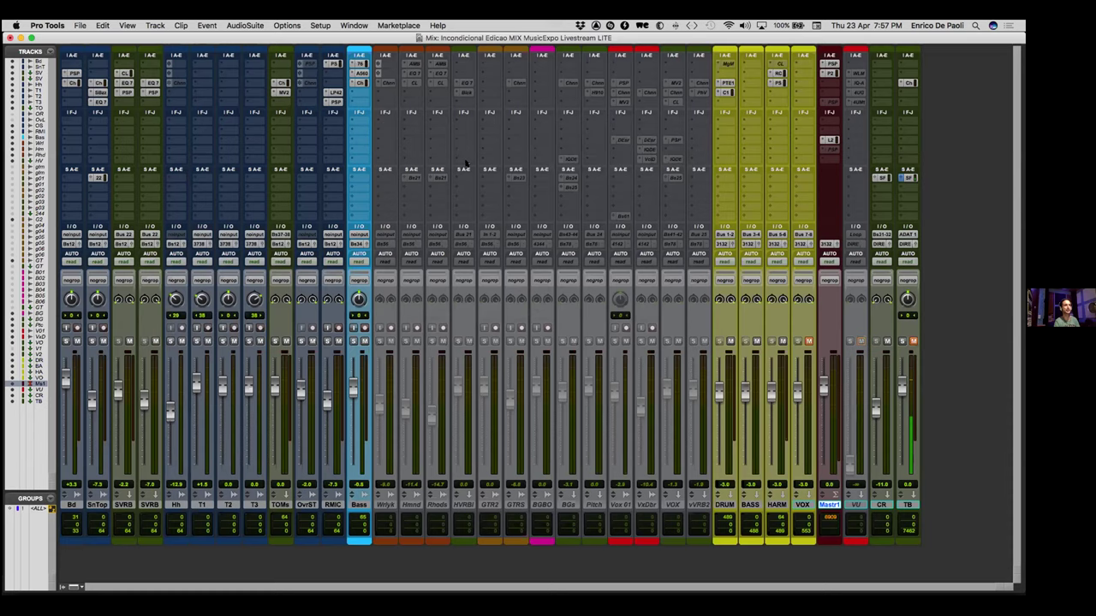
Open PSP VintageWarmer2 on the Master 1 track and dismiss the Pro Tools crash report without sending it.
left_click(830, 73)
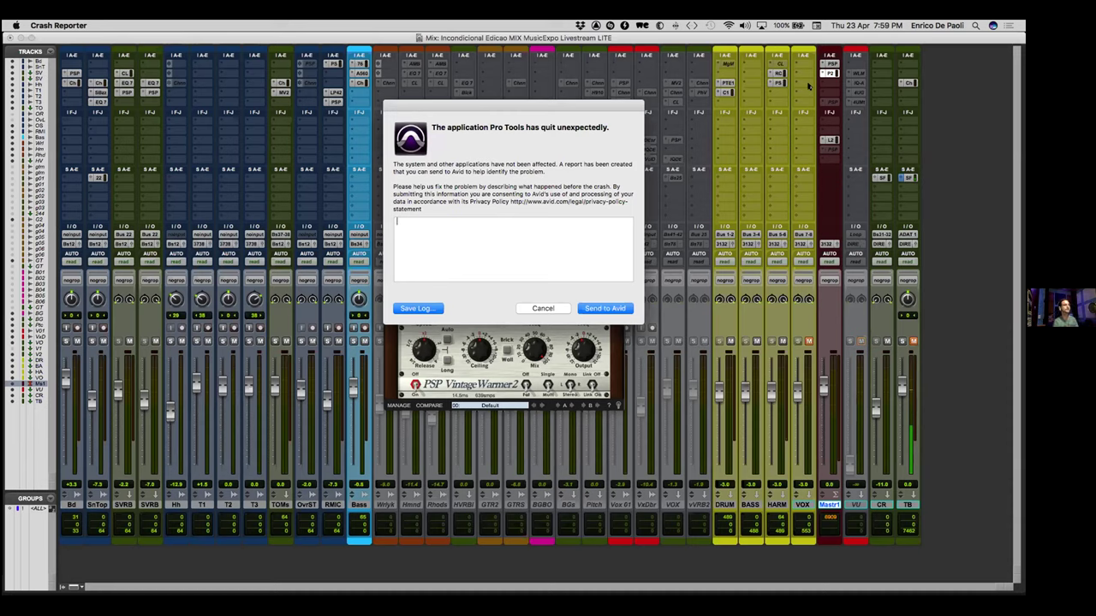
left_click(542, 307)
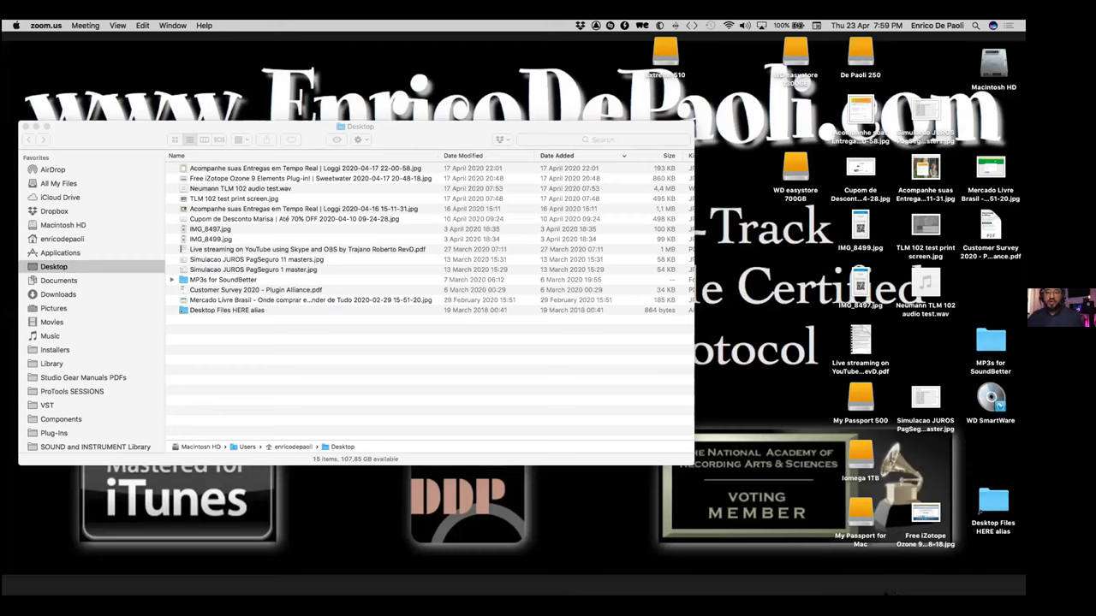
mouse_move(856, 589)
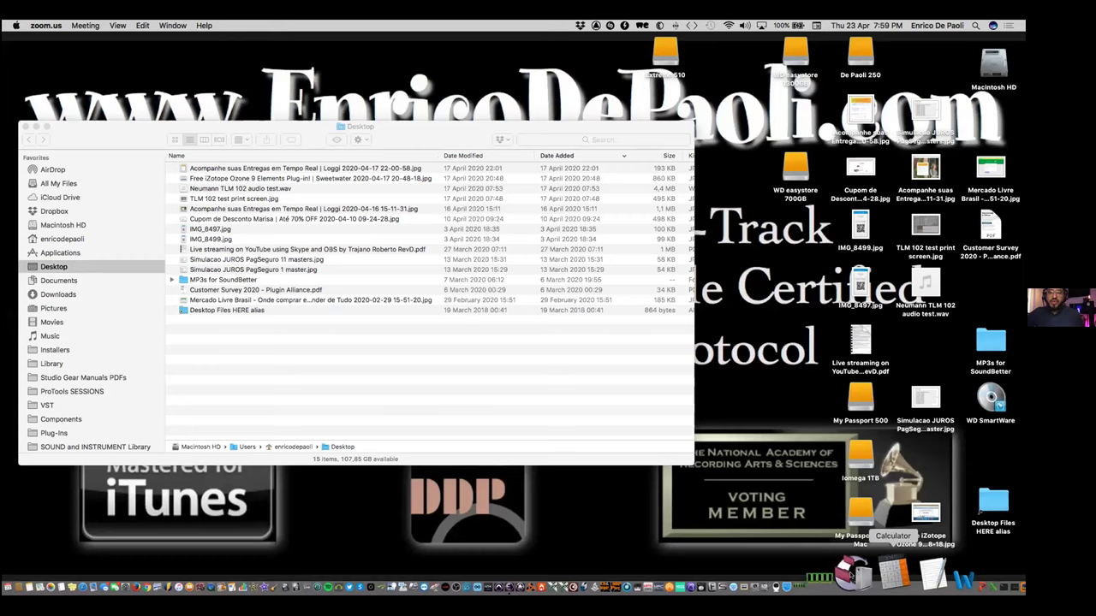